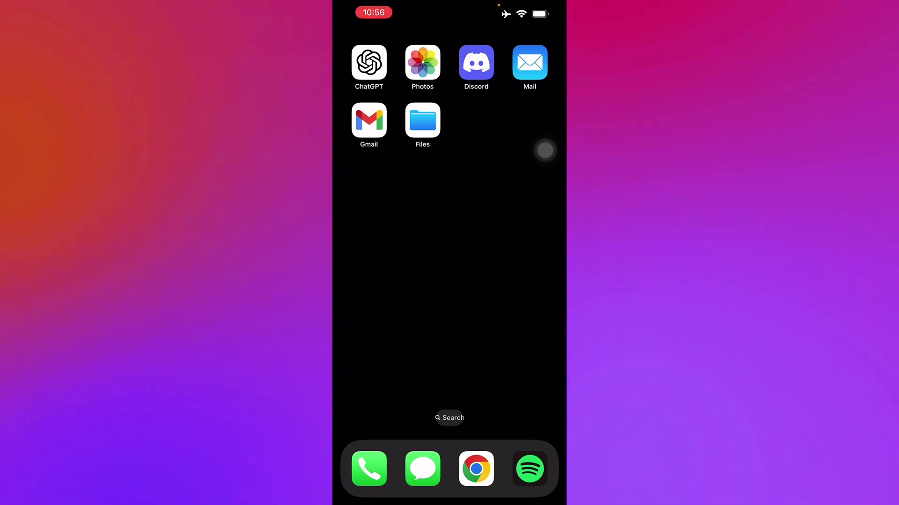
Open TikTok from the App Library's Entertainment folder.
{"action": "left_click_drag", "start_coordinate": [520, 281], "coordinate": [365, 281]}
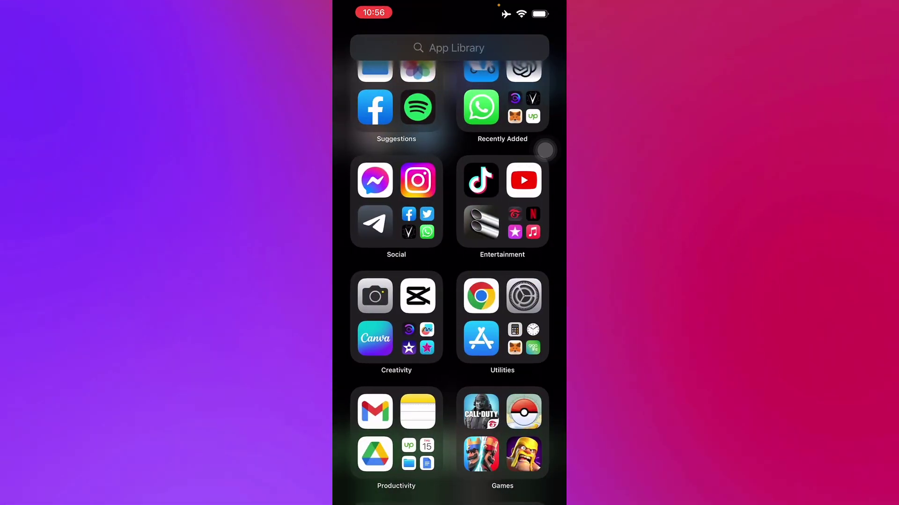
{"action": "left_click", "coordinate": [481, 180]}
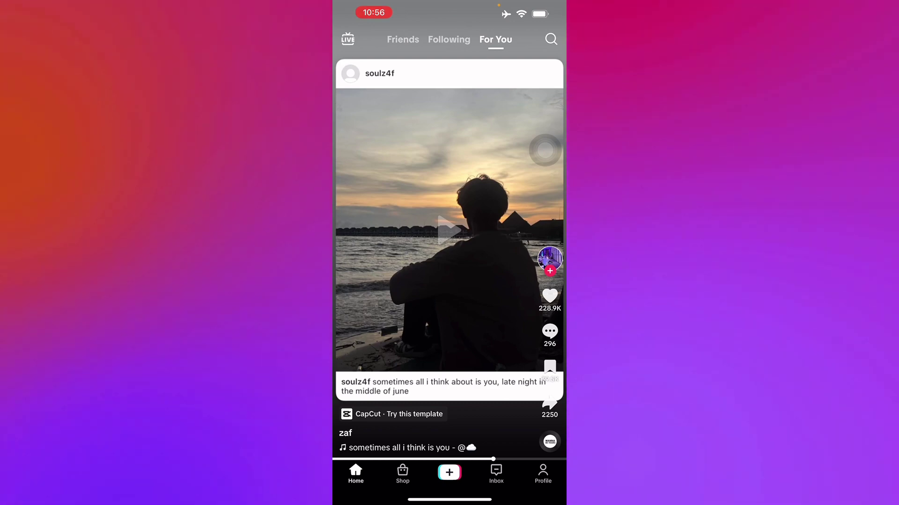
Use the sound 'sometimes all i think is you' with the car video uploaded from Recents.
{"action": "left_click", "coordinate": [550, 442]}
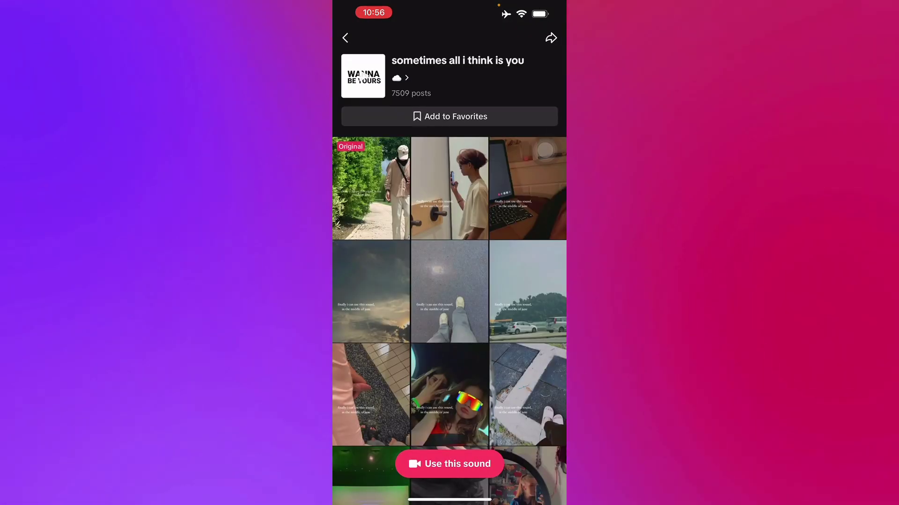
{"action": "left_click", "coordinate": [450, 463]}
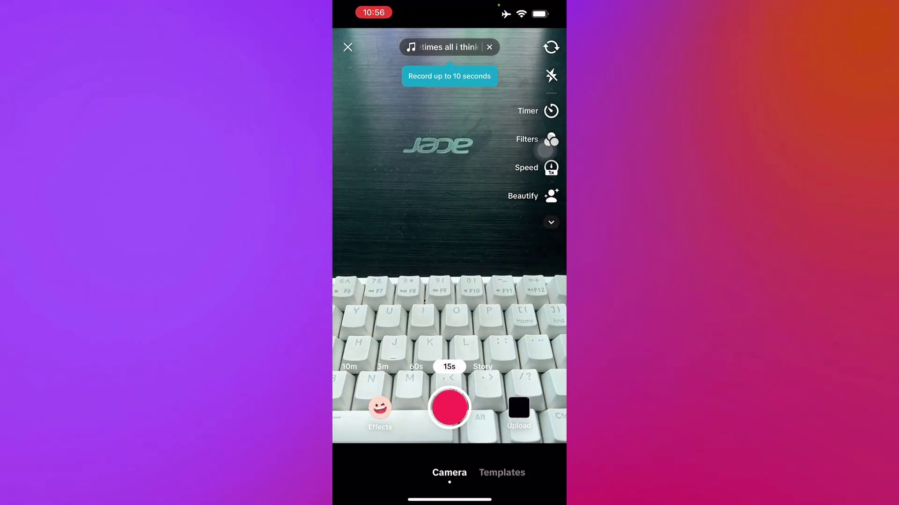
{"action": "left_click", "coordinate": [518, 411]}
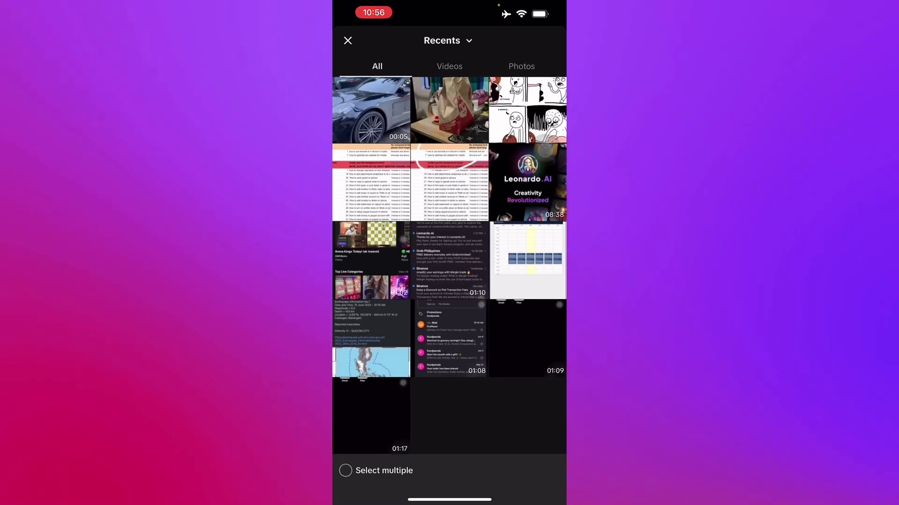
{"action": "left_click", "coordinate": [372, 111]}
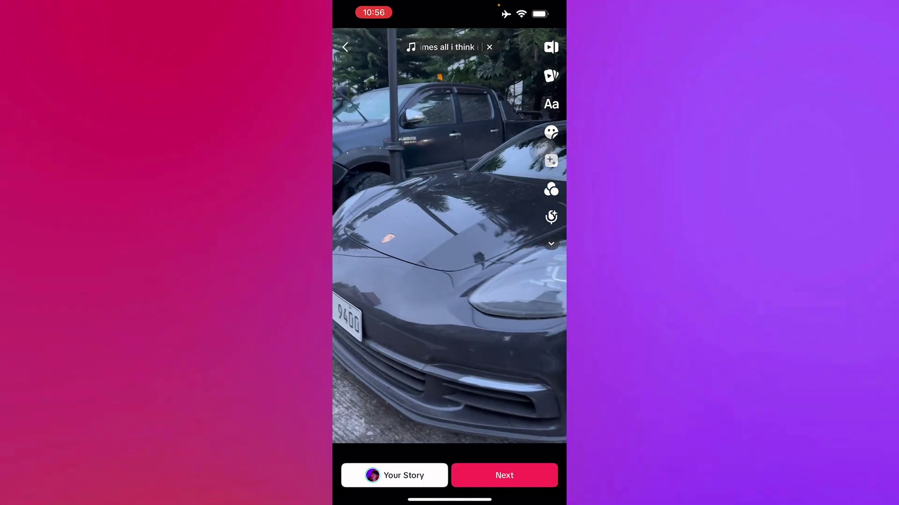
Leave the car video editor for the post details screen.
{"action": "left_click", "coordinate": [504, 475]}
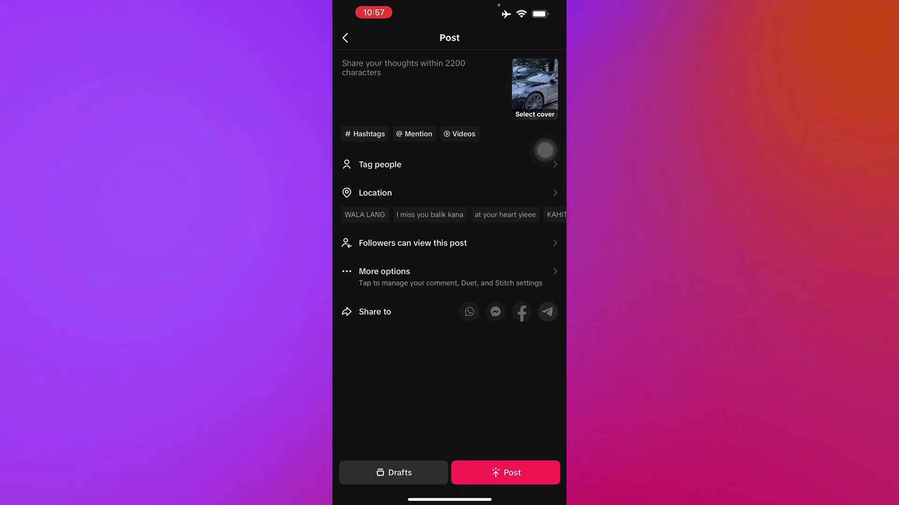
Start adding a location to the car post, declining device location access.
{"action": "left_click", "coordinate": [375, 192]}
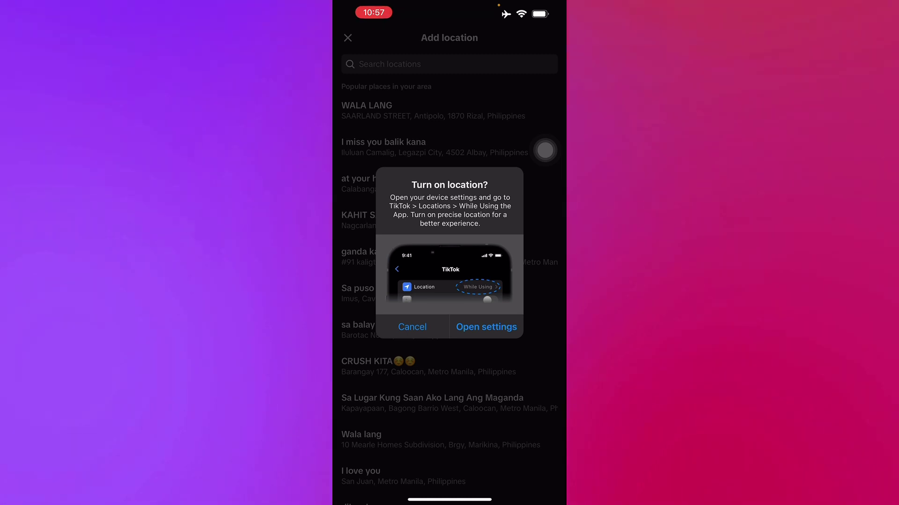
{"action": "left_click", "coordinate": [412, 326]}
{"action": "scroll", "coordinate": [545, 150], "scroll_direction": "down", "scroll_amount": 2}
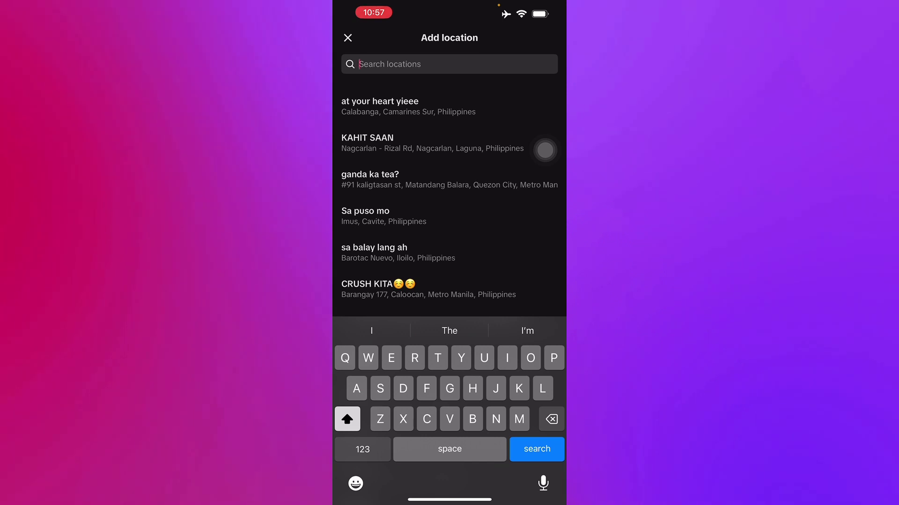
{"action": "type", "text": "Hong"}
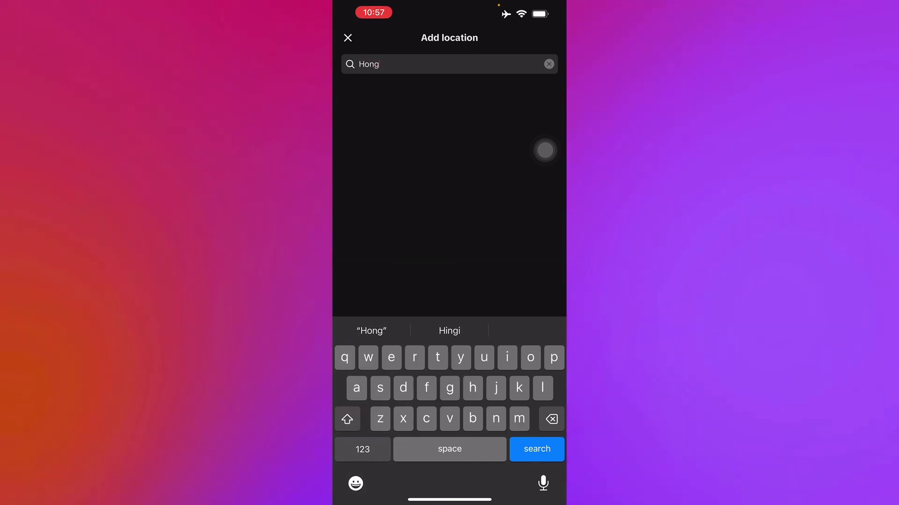
{"action": "type", "text": "kong"}
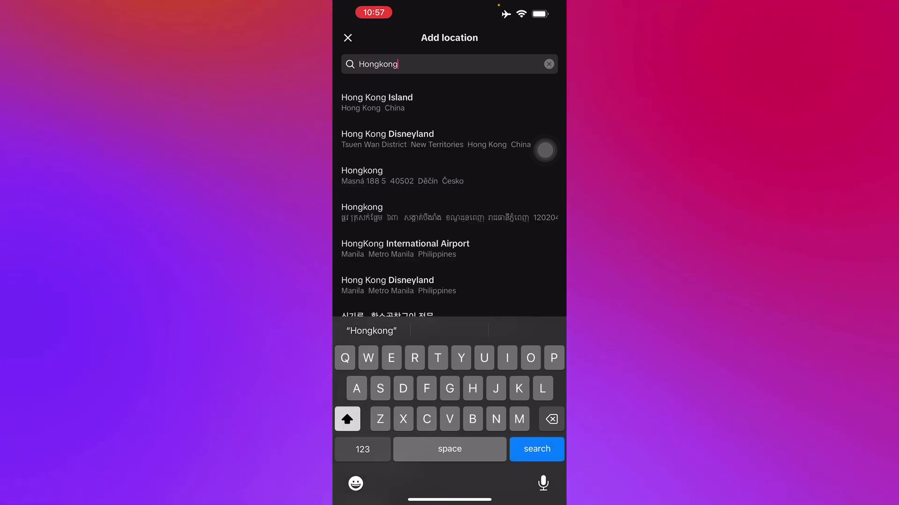
Pick Hong Kong Island from the location search results.
{"action": "left_click", "coordinate": [376, 102]}
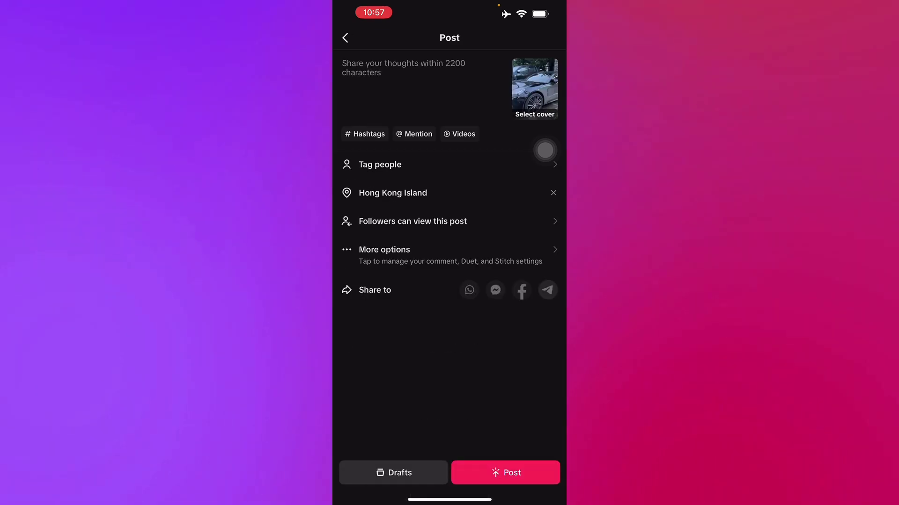